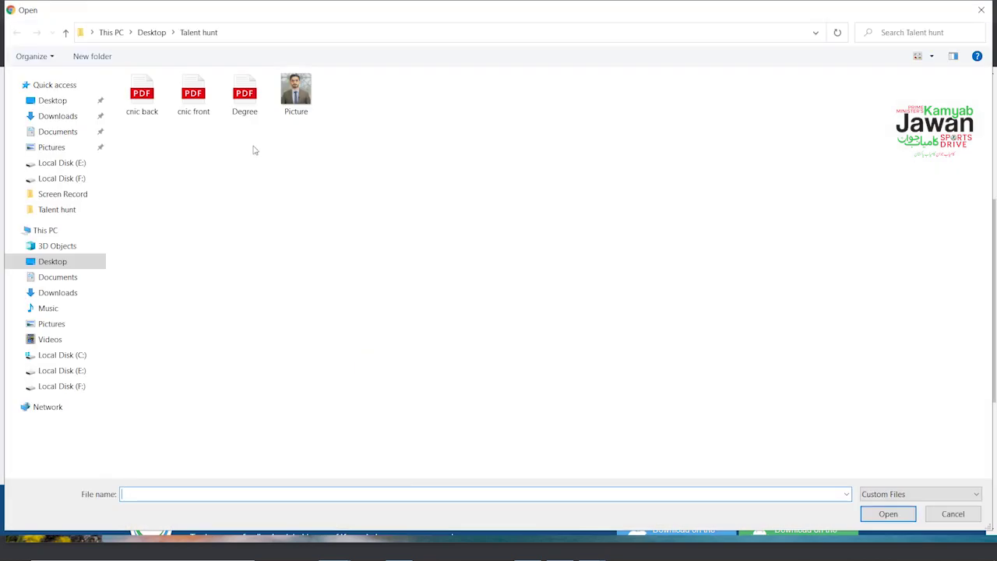
# Step: Save the Step 1 personal details and continue to Section 2 – Contact Details
pyautogui.click(224, 408)
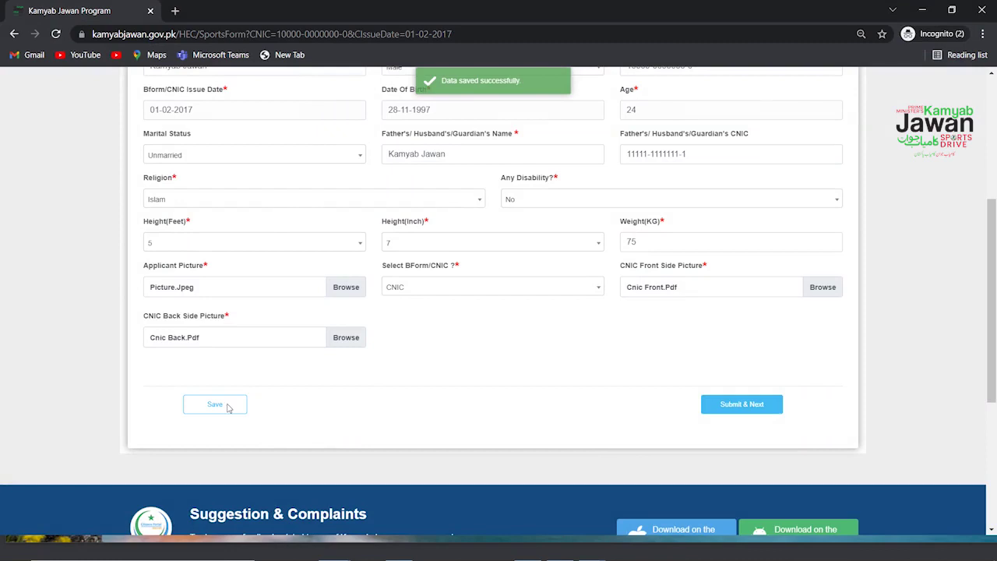
pyautogui.click(747, 405)
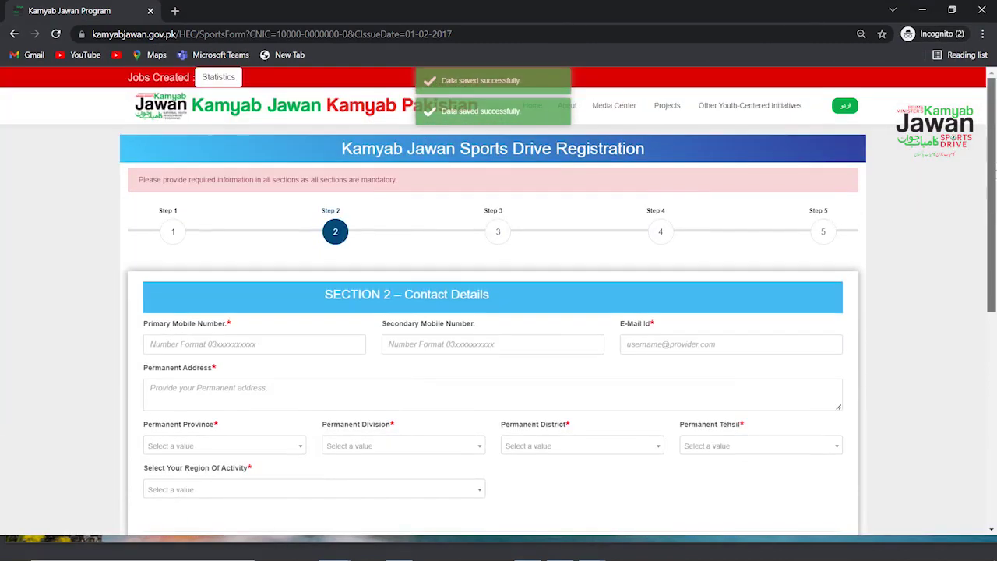
# Step: Enter the primary and secondary mobile numbers, the e-mail ID and an Islamabad permanent address
pyautogui.scroll(-1, 994, 189)
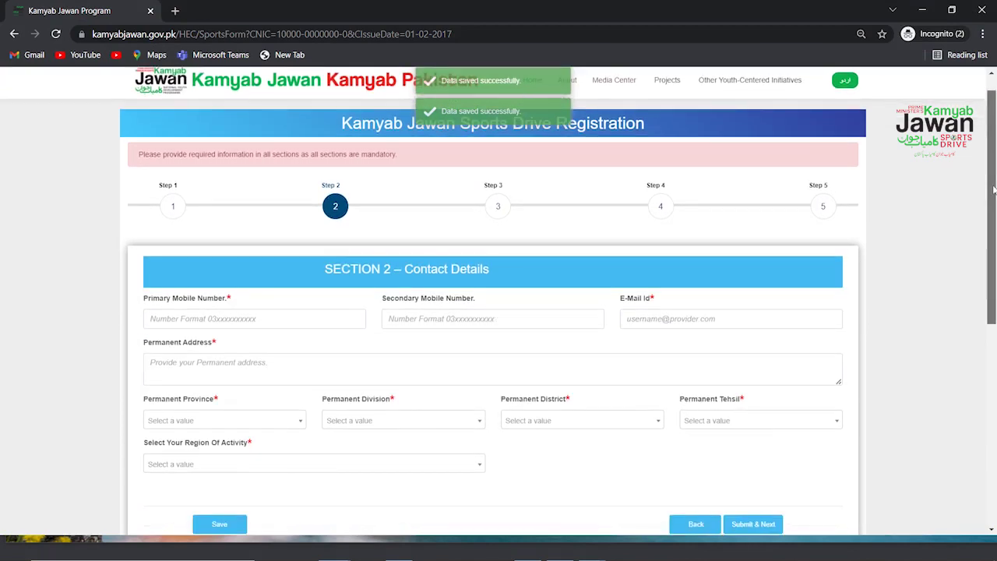
pyautogui.click(317, 320)
pyautogui.write('03000000000')
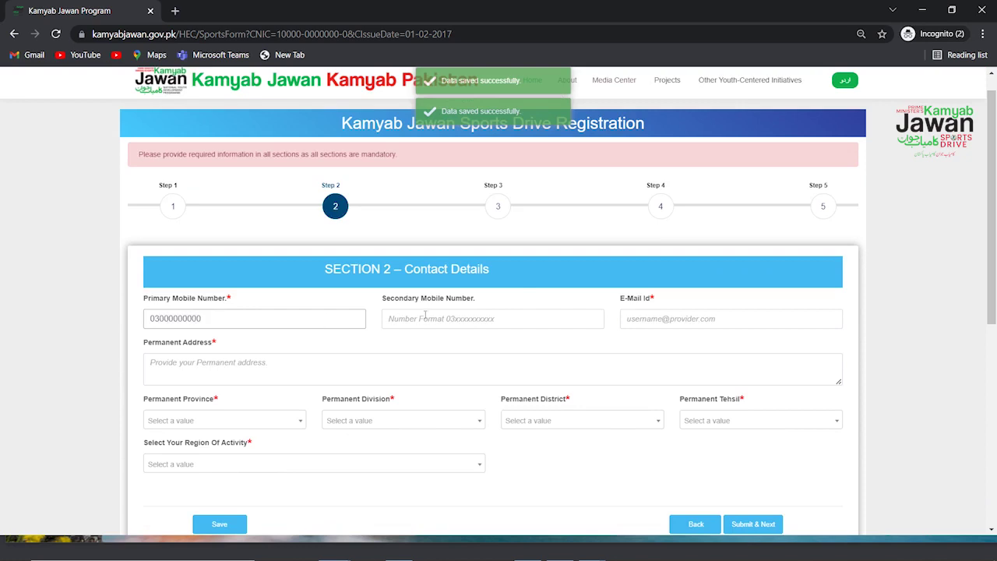
pyautogui.click(424, 316)
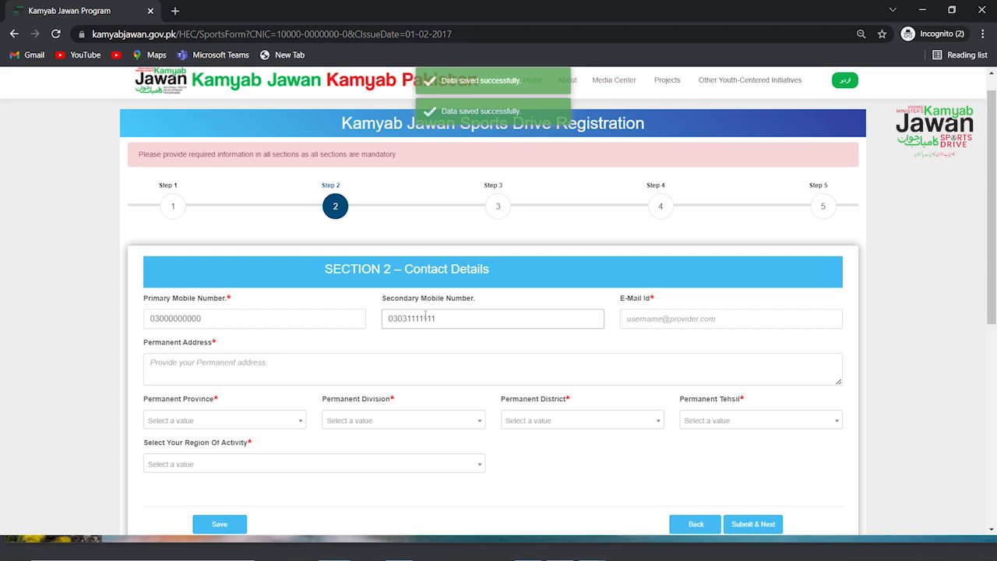
pyautogui.click(643, 320)
pyautogui.write('kamyabjawan.gov.pk')
pyautogui.click(532, 365)
pyautogui.write('Islamab')
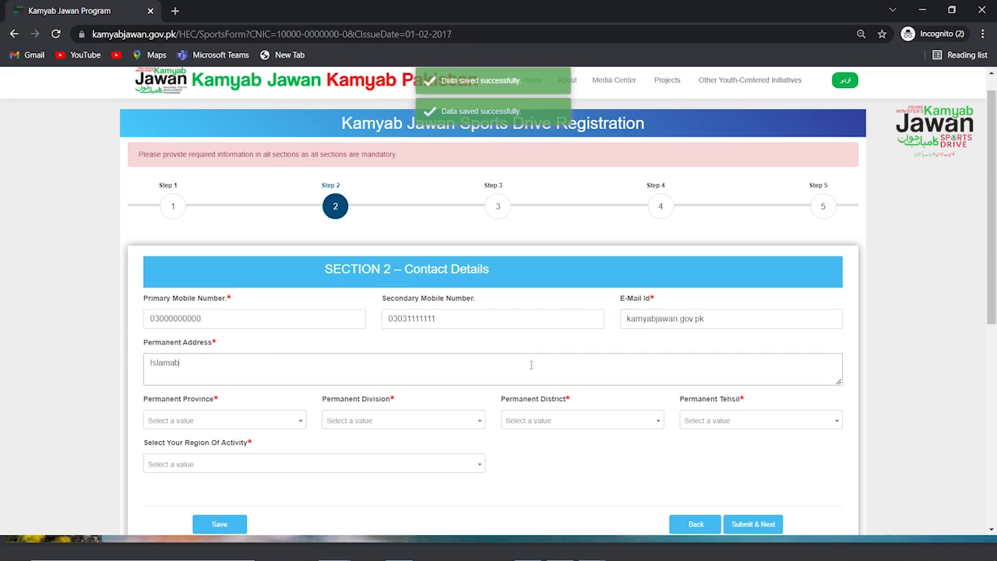
# Step: Set Province, Division, District, Tehsil and Region of activity to Federal, then submit the contact details
pyautogui.click(296, 422)
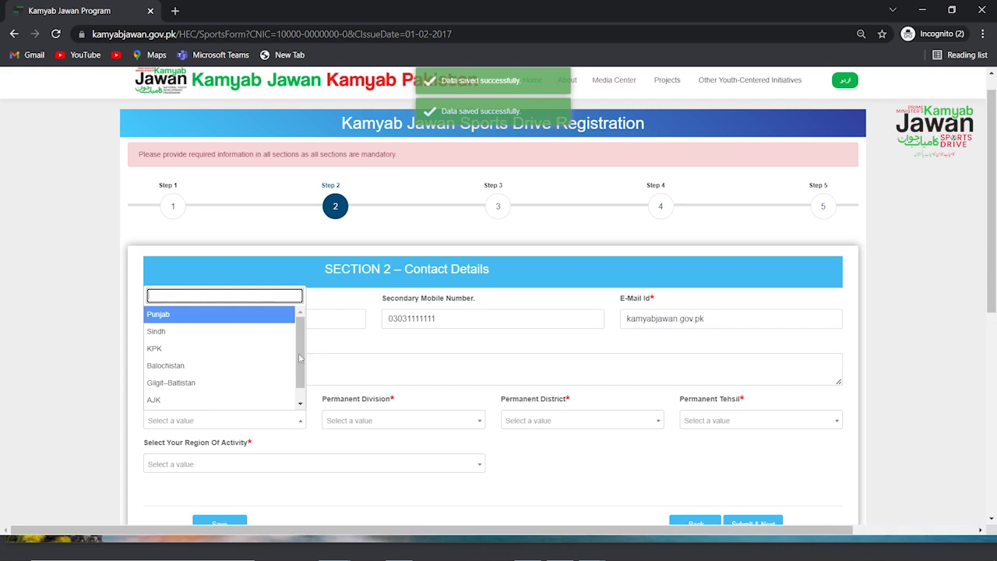
pyautogui.scroll(-1, 299, 363)
pyautogui.click(263, 404)
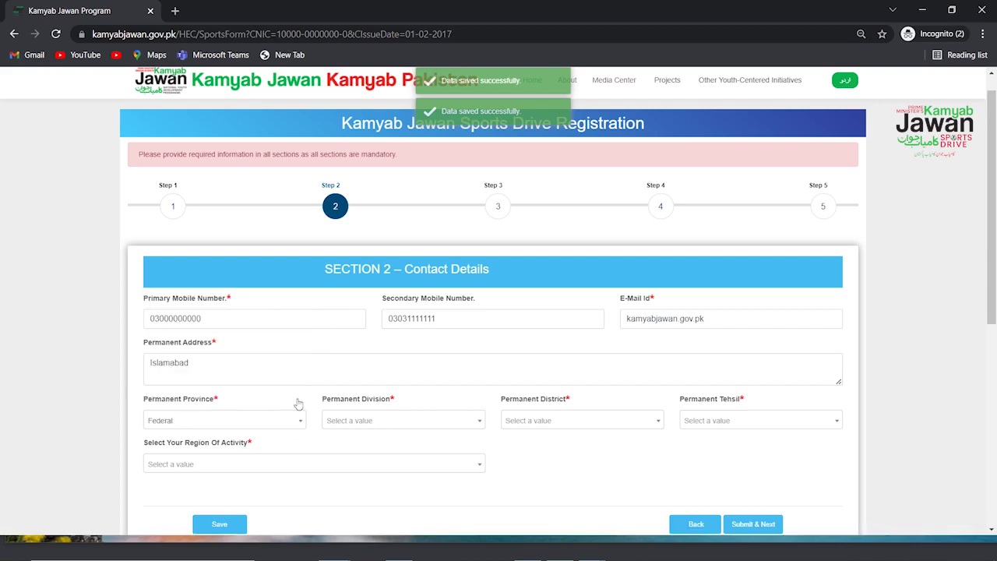
pyautogui.click(360, 421)
pyautogui.click(349, 458)
pyautogui.click(590, 424)
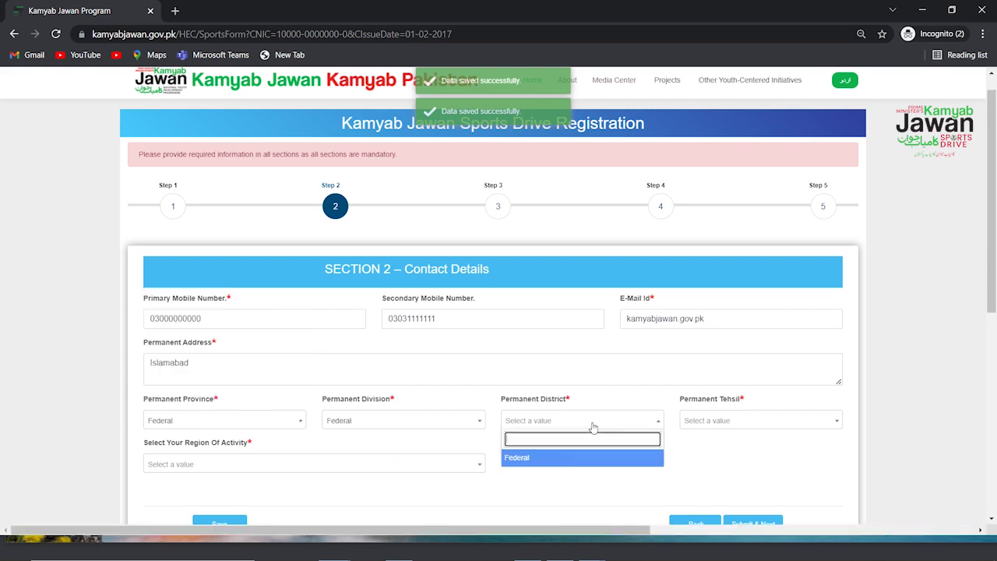
pyautogui.click(571, 458)
pyautogui.click(756, 434)
pyautogui.click(748, 463)
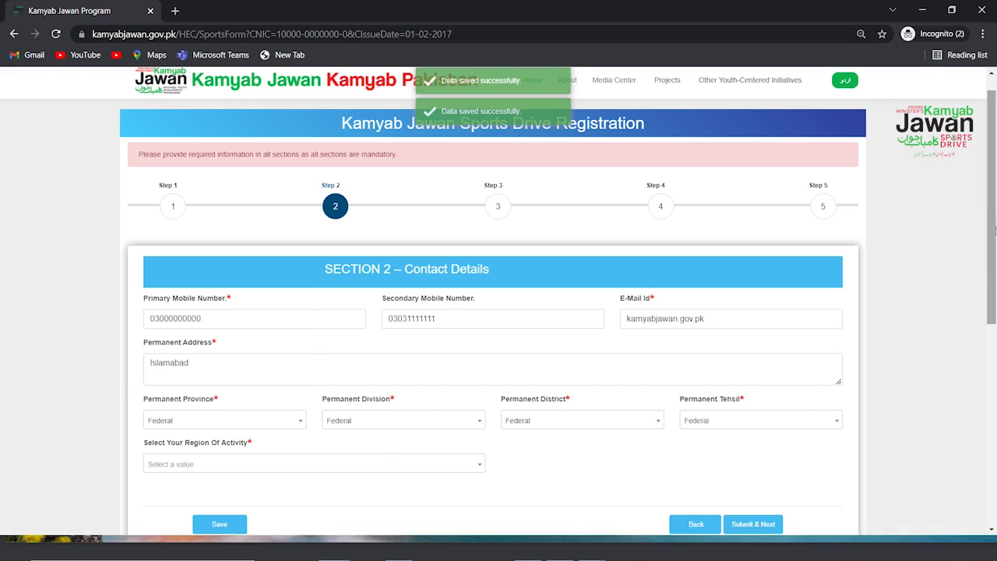
pyautogui.scroll(-1, 995, 236)
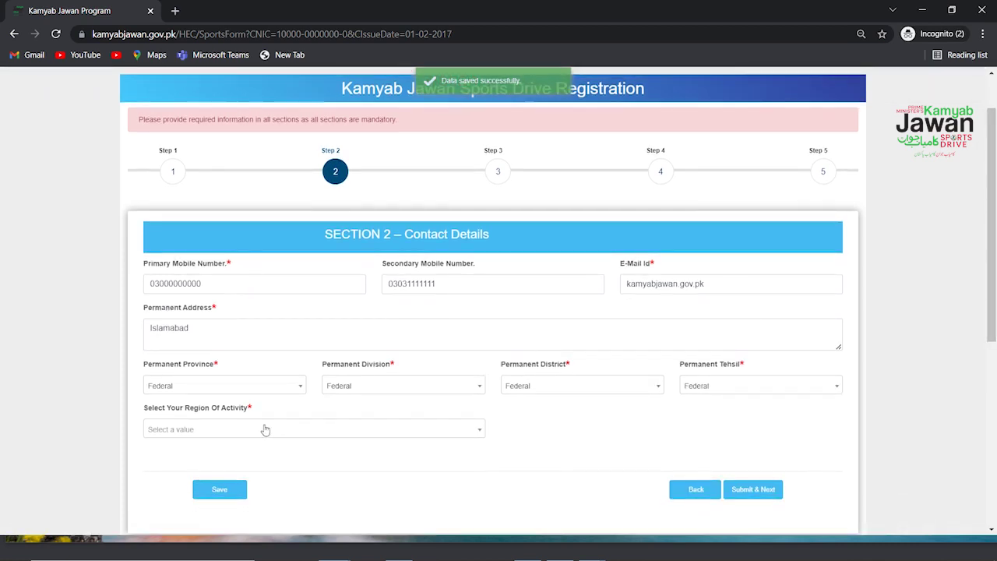
pyautogui.click(278, 429)
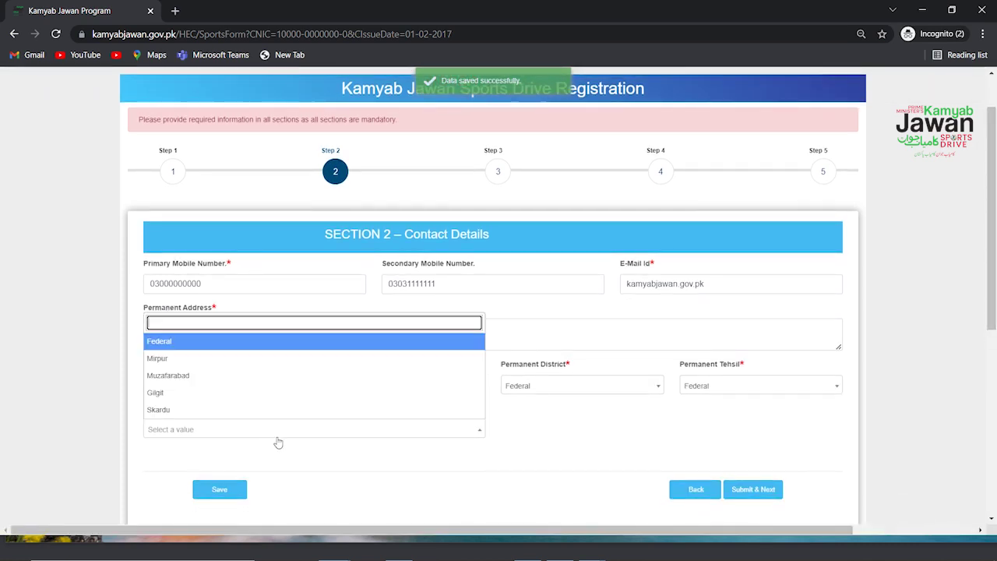
pyautogui.click(350, 343)
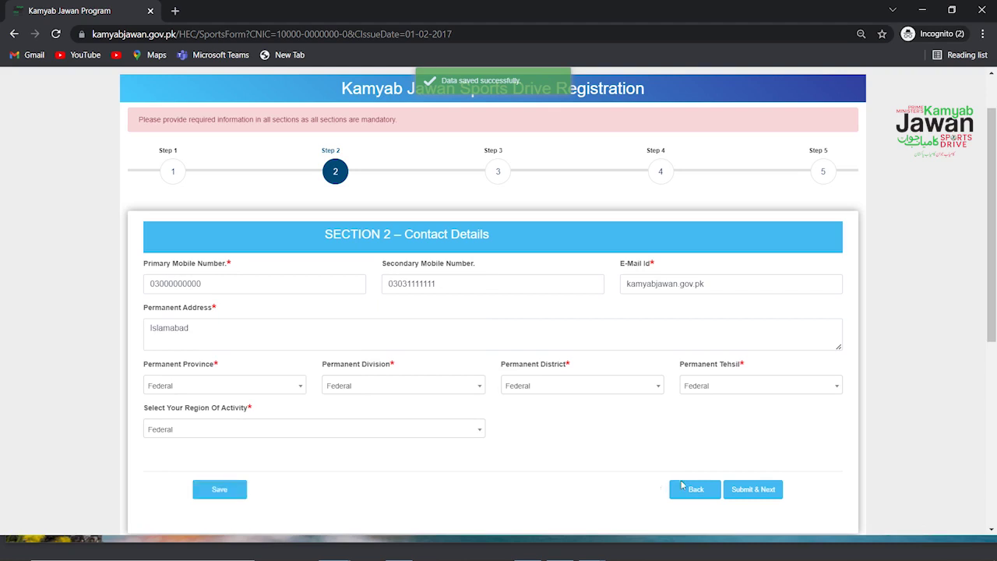
pyautogui.click(758, 489)
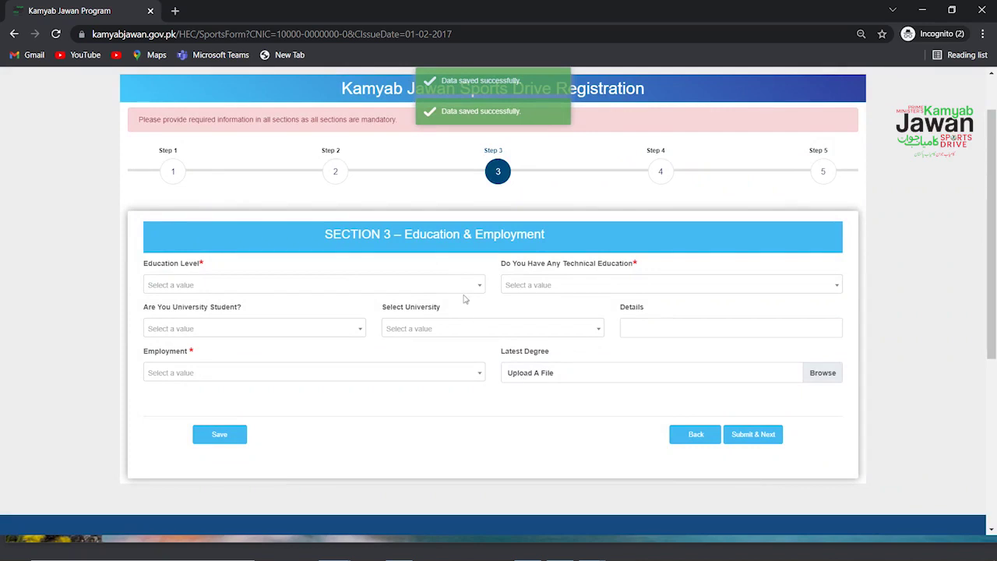
# Step: Set the education level to 16 years and technical education to None
pyautogui.click(459, 286)
pyautogui.moveTo(480, 337); pyautogui.dragTo(481, 381)
pyautogui.scroll(2, 481, 382)
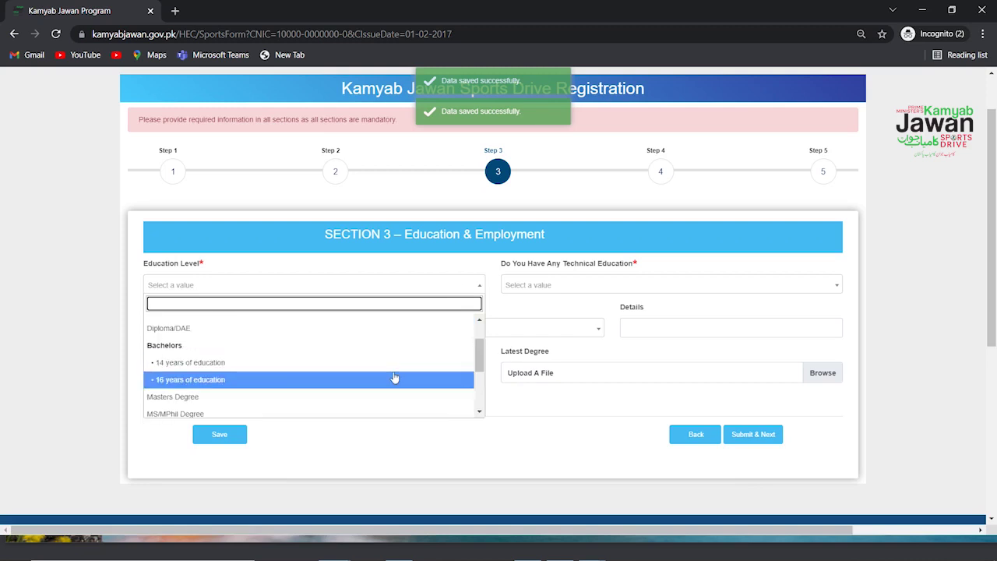
pyautogui.click(395, 378)
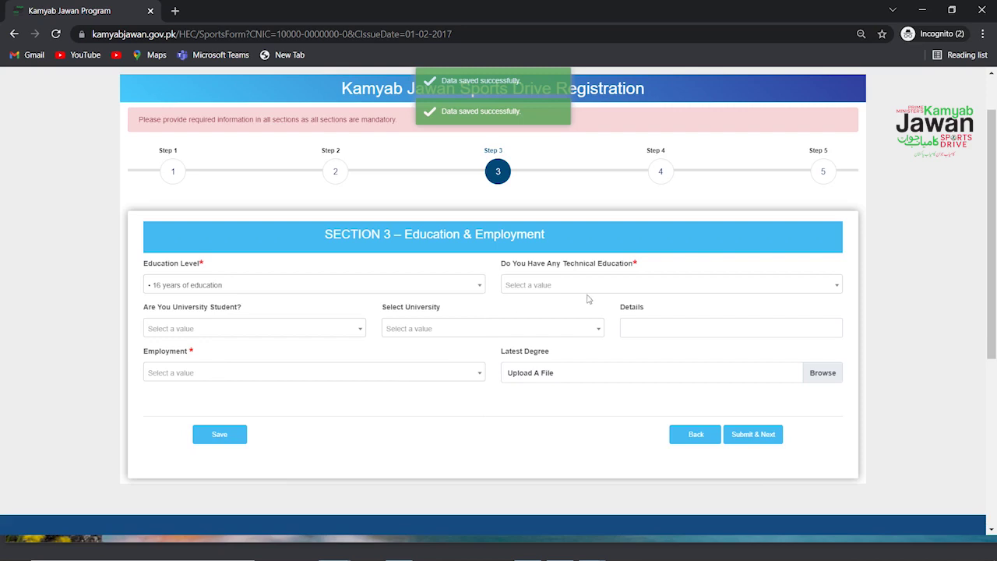
pyautogui.click(624, 291)
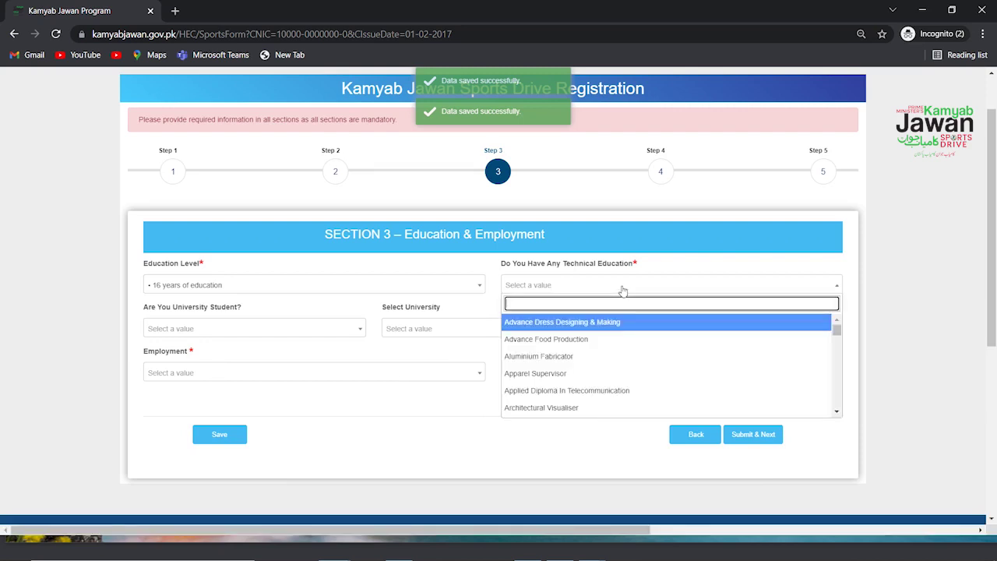
pyautogui.moveTo(837, 331); pyautogui.dragTo(837, 401)
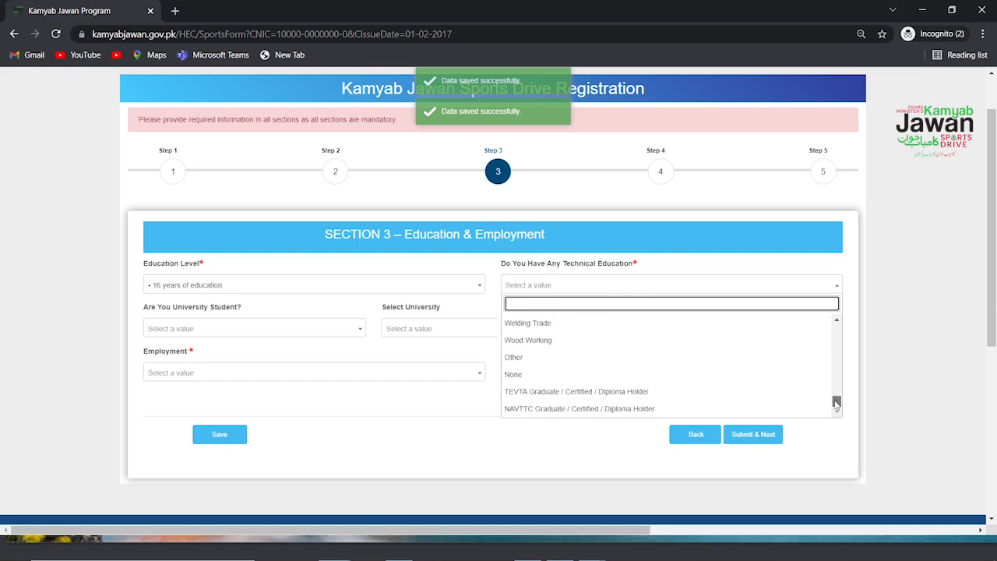
pyautogui.click(791, 377)
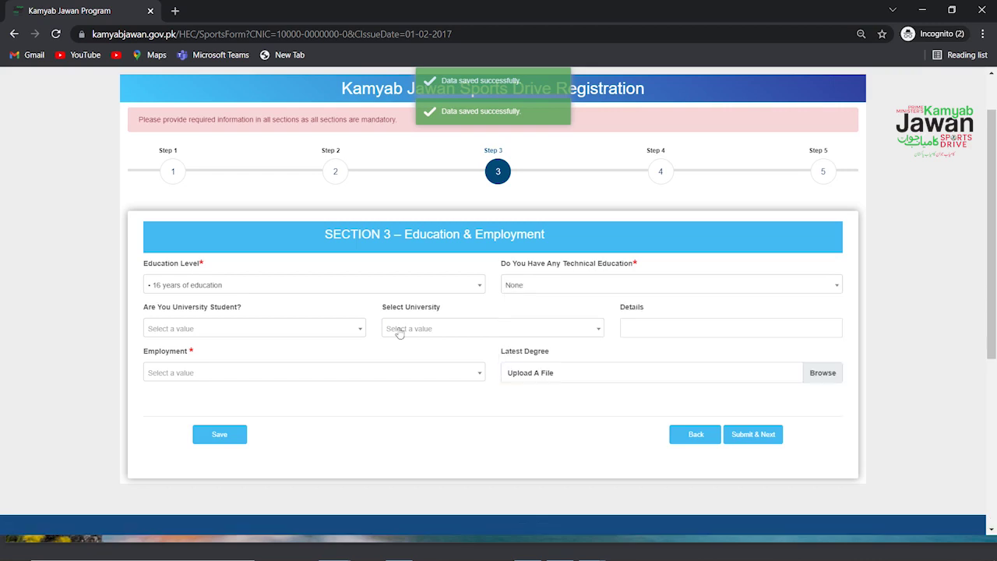
# Step: Answer No to being a university student
pyautogui.click(345, 334)
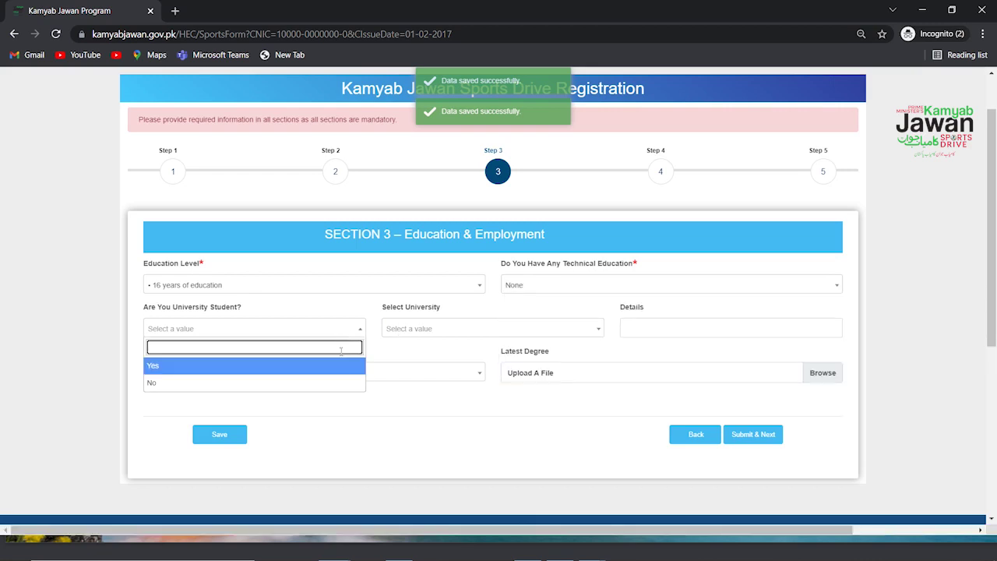
pyautogui.click(340, 367)
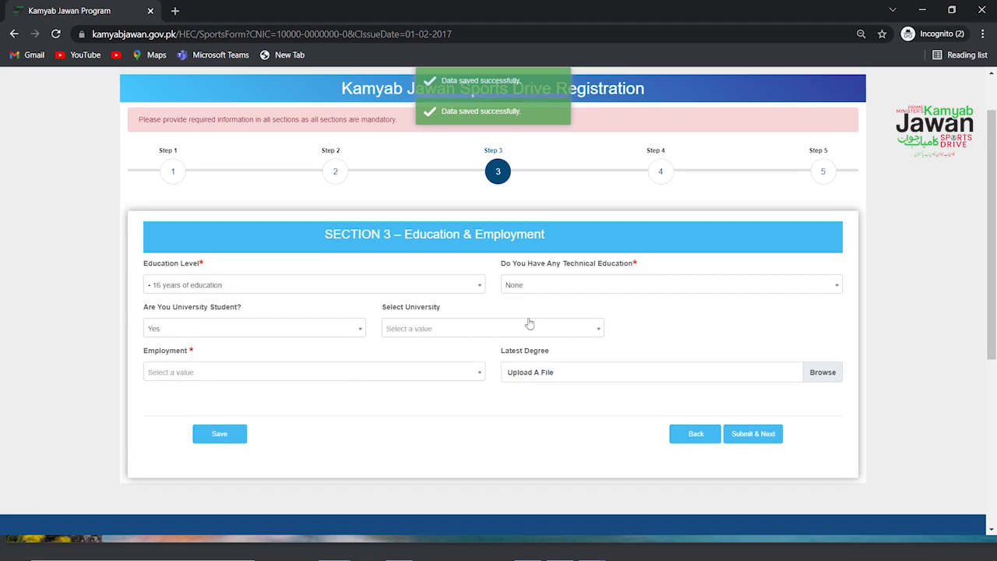
pyautogui.click(575, 331)
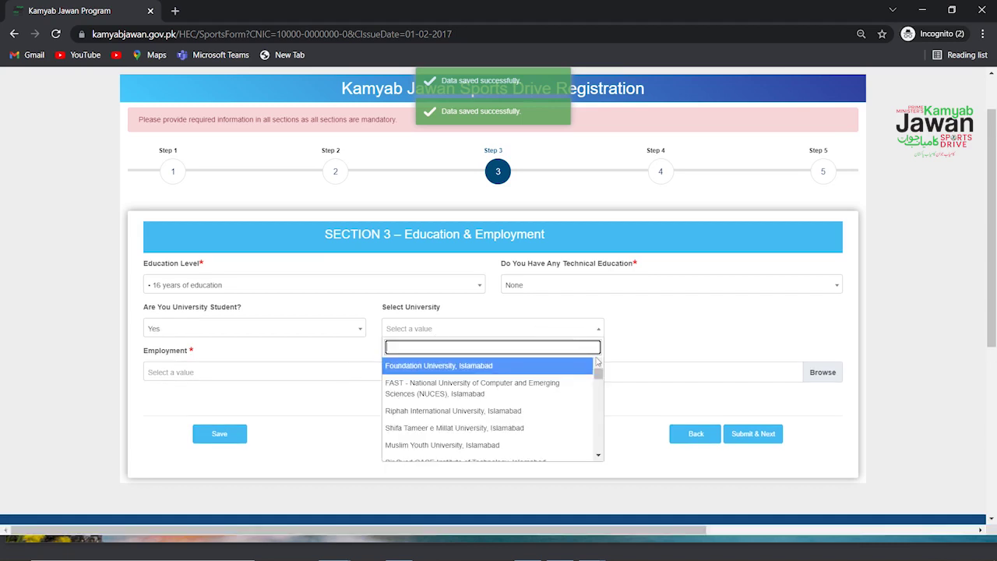
pyautogui.moveTo(599, 374); pyautogui.dragTo(601, 398)
pyautogui.click(356, 334)
pyautogui.click(355, 333)
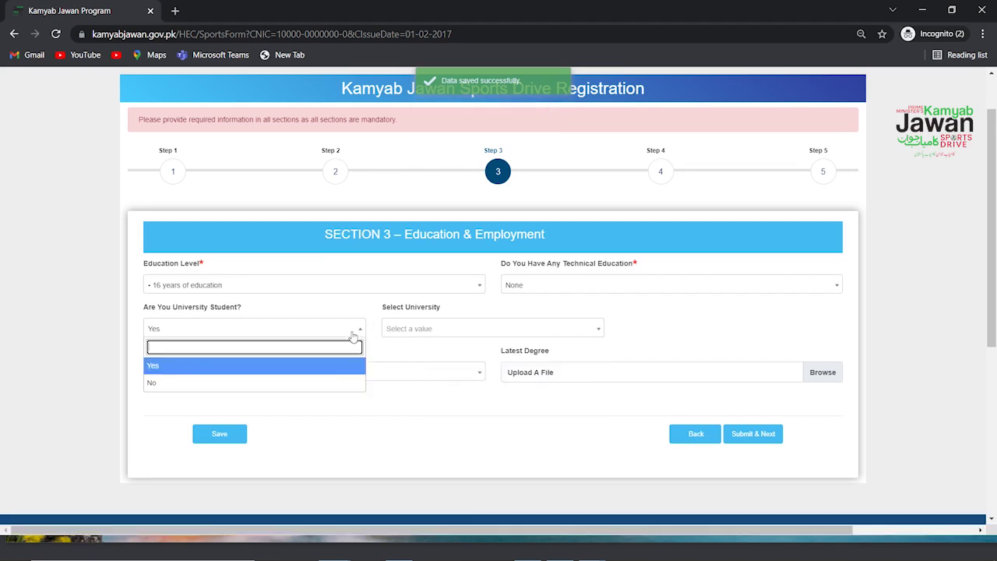
pyautogui.click(334, 383)
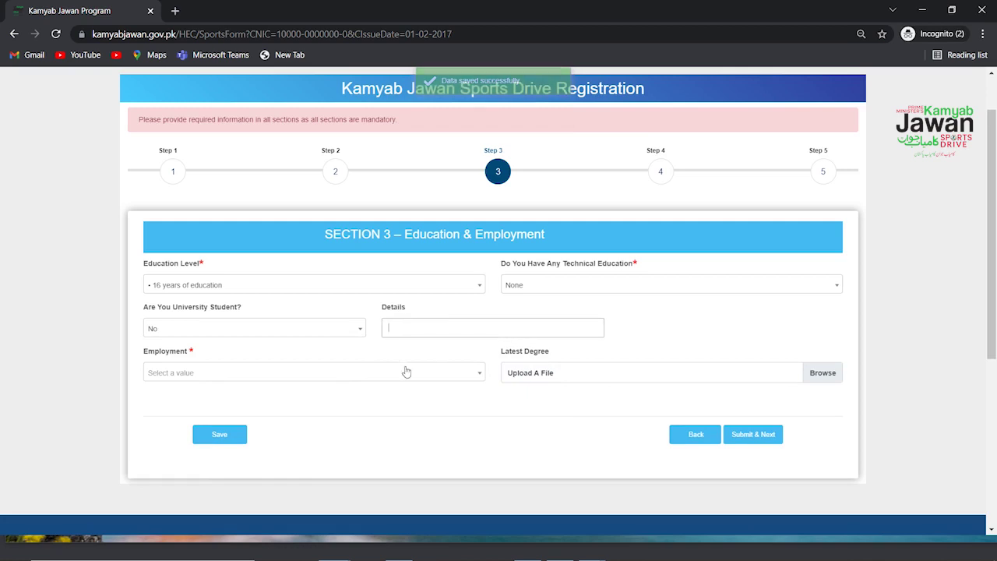
# Step: Set Employment to No
pyautogui.click(478, 371)
pyautogui.click(456, 407)
pyautogui.click(574, 374)
pyautogui.scroll(-2, 838, 440)
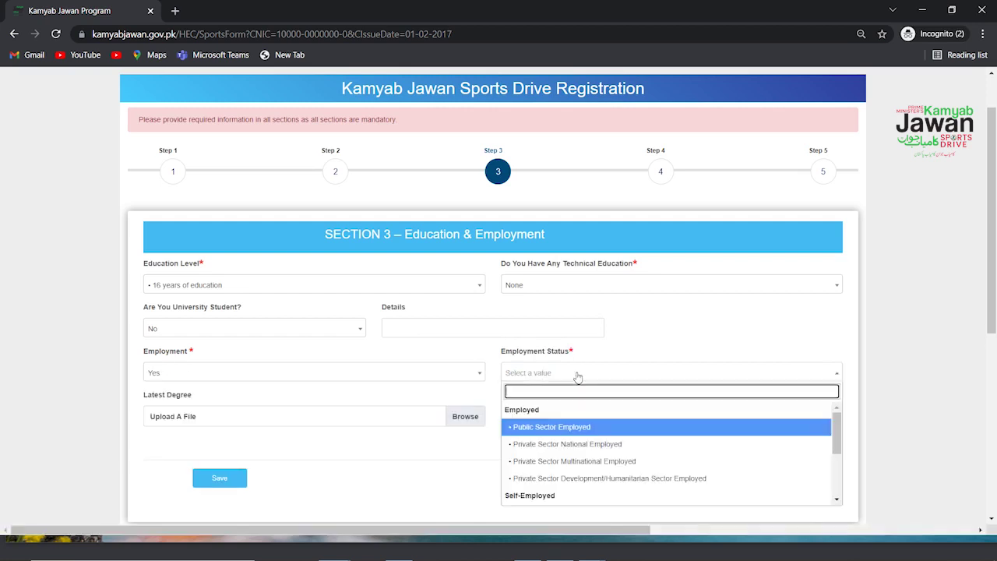
pyautogui.scroll(-3, 837, 440)
pyautogui.scroll(3, 837, 441)
pyautogui.click(522, 374)
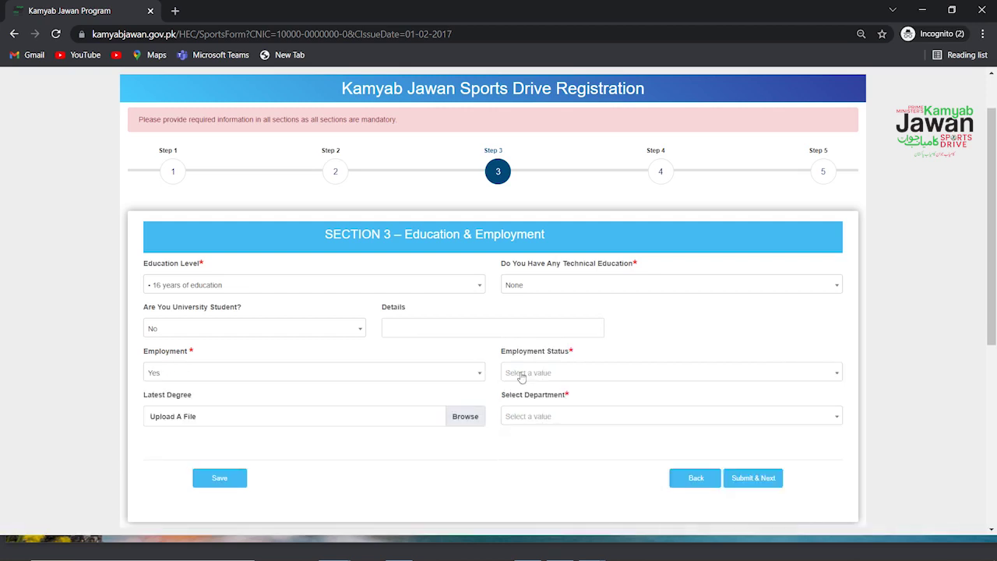
pyautogui.click(477, 374)
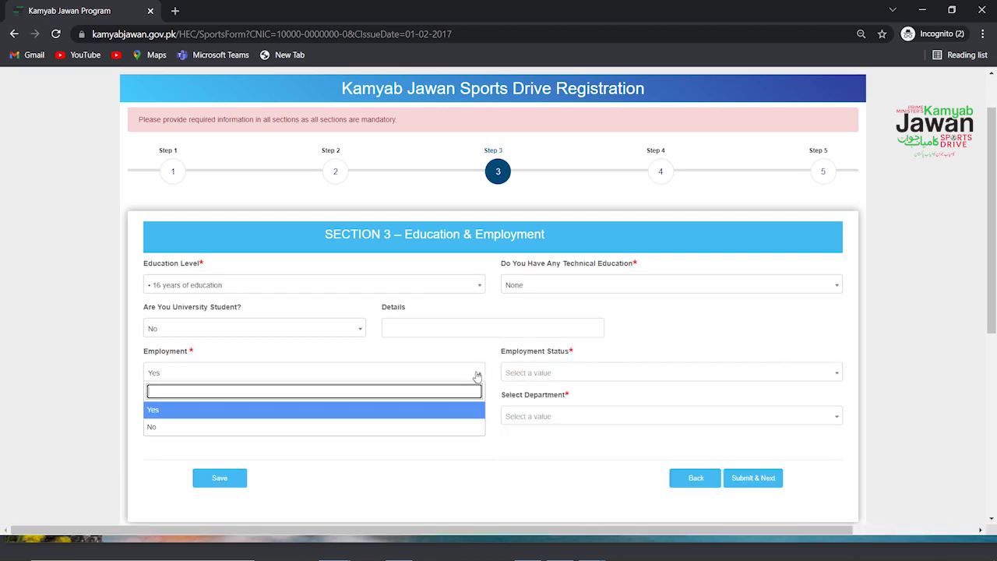
pyautogui.click(452, 434)
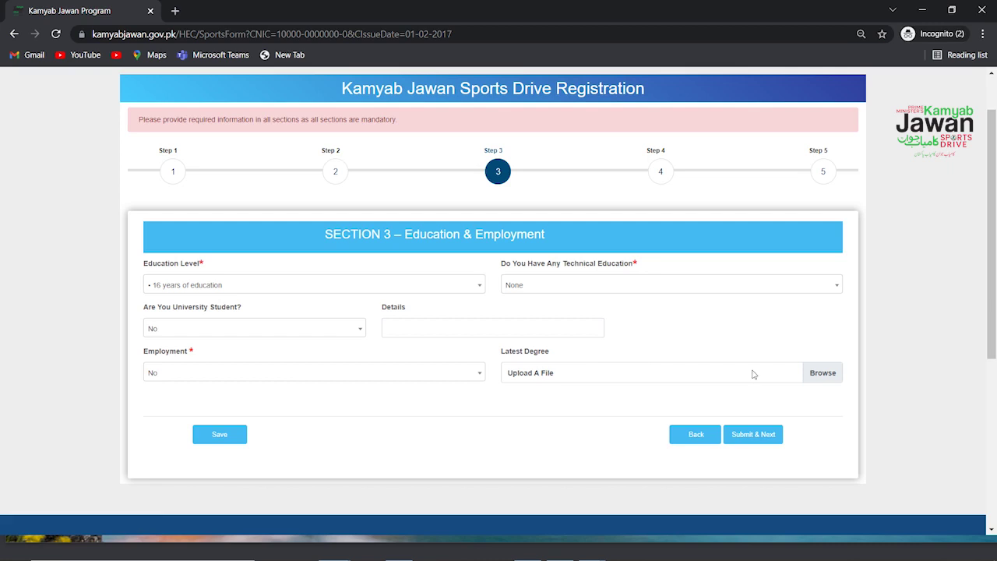
# Step: Attach Degree.Pdf as the latest degree, then save and submit Section 3
pyautogui.click(826, 374)
pyautogui.doubleClick(250, 98)
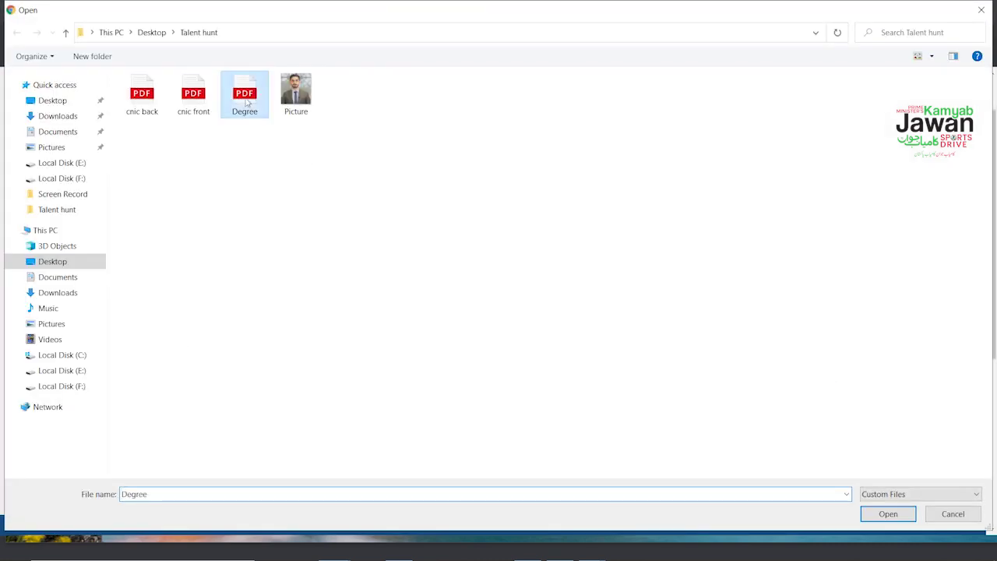
pyautogui.click(759, 437)
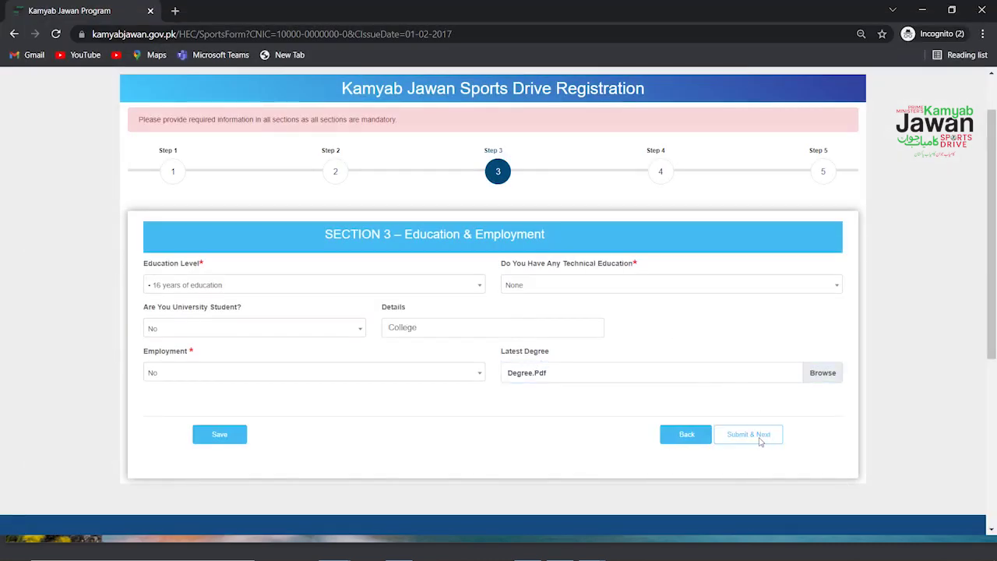
pyautogui.click(232, 438)
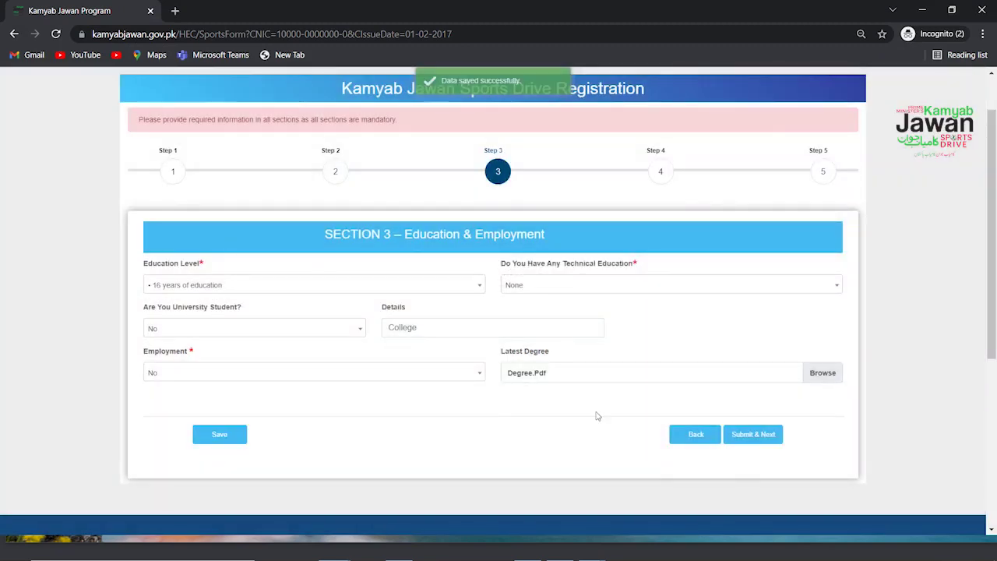
pyautogui.click(764, 435)
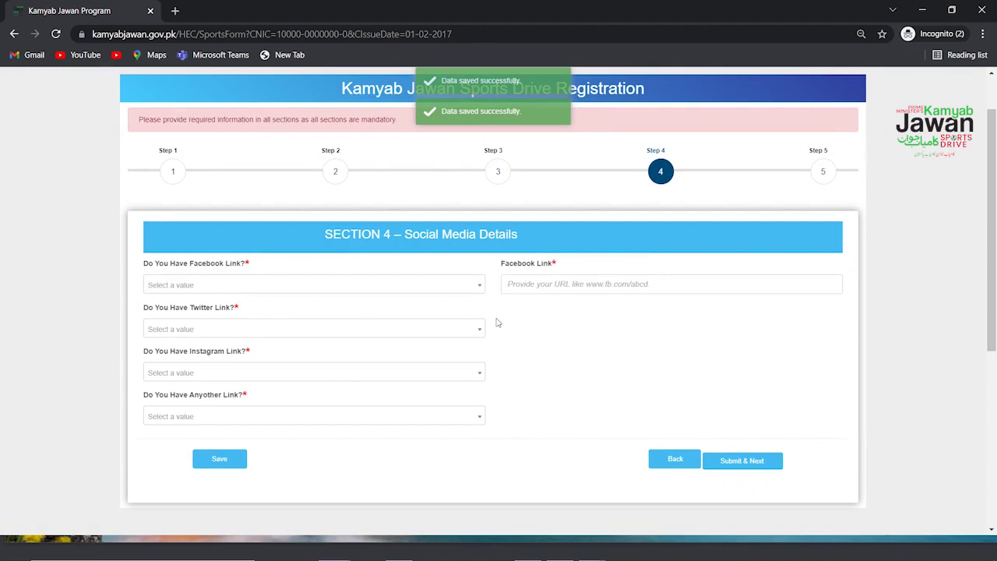
pyautogui.click(467, 285)
pyautogui.click(443, 320)
pyautogui.click(571, 284)
pyautogui.write('https://www.facebook.com/KamyabJawanPK')
pyautogui.click(644, 328)
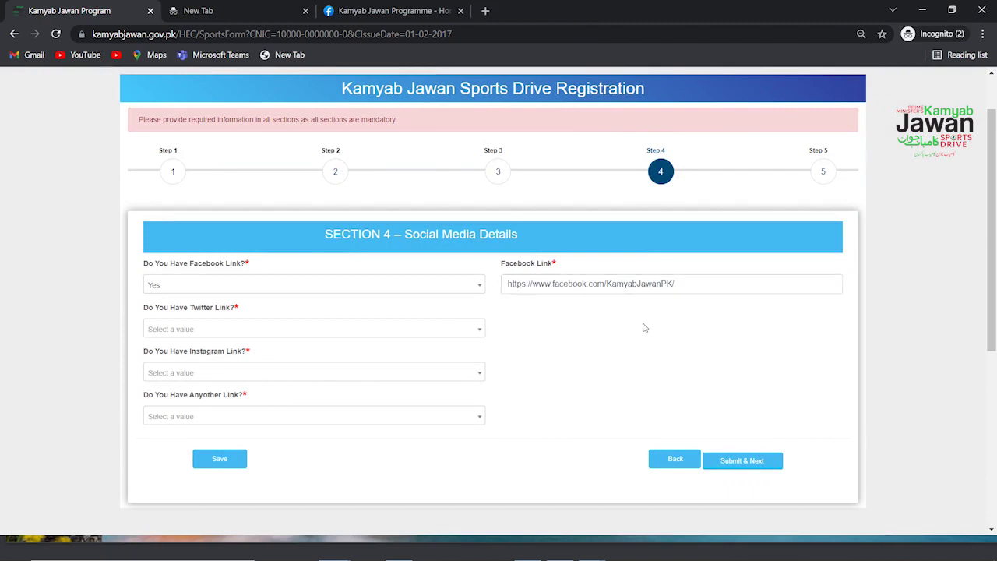
# Step: Answer No for Twitter, Instagram and other links, then save and submit Section 4
pyautogui.click(479, 335)
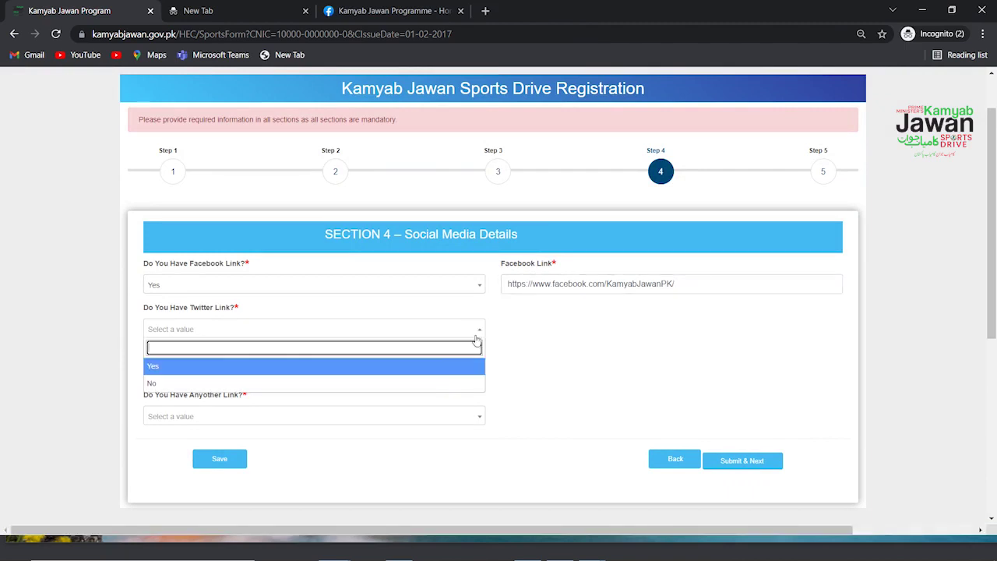
pyautogui.click(433, 384)
pyautogui.click(436, 378)
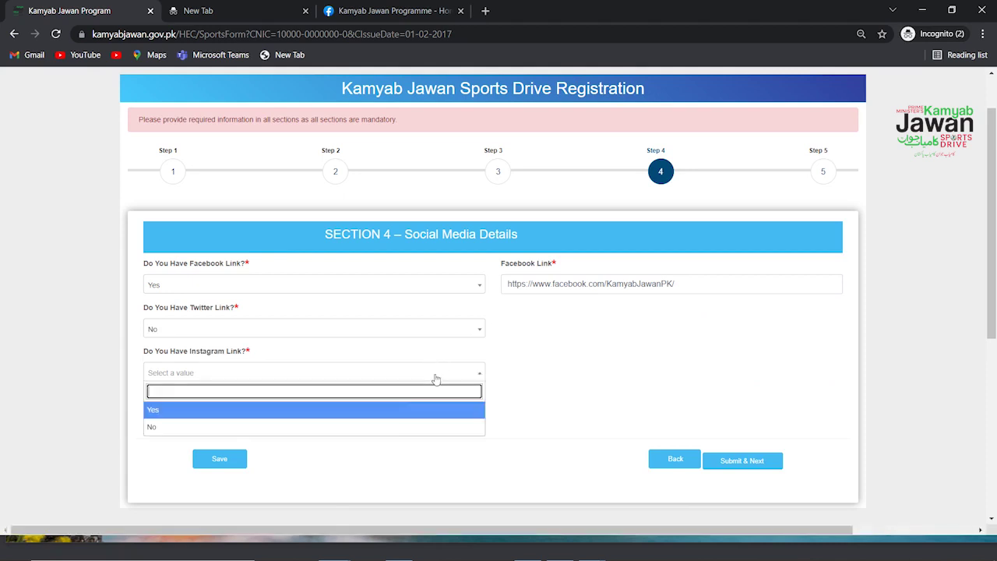
pyautogui.click(392, 426)
pyautogui.click(395, 419)
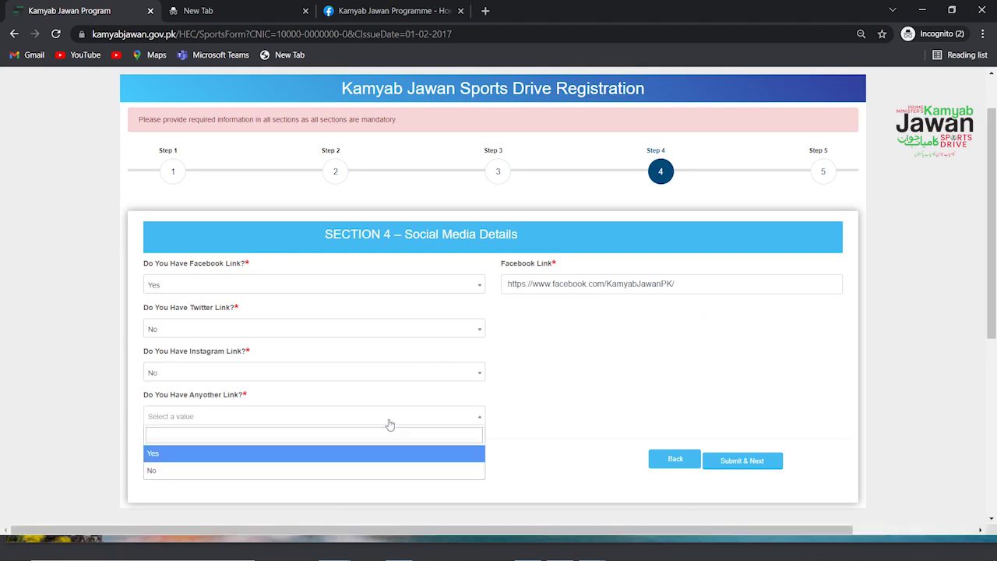
pyautogui.click(316, 472)
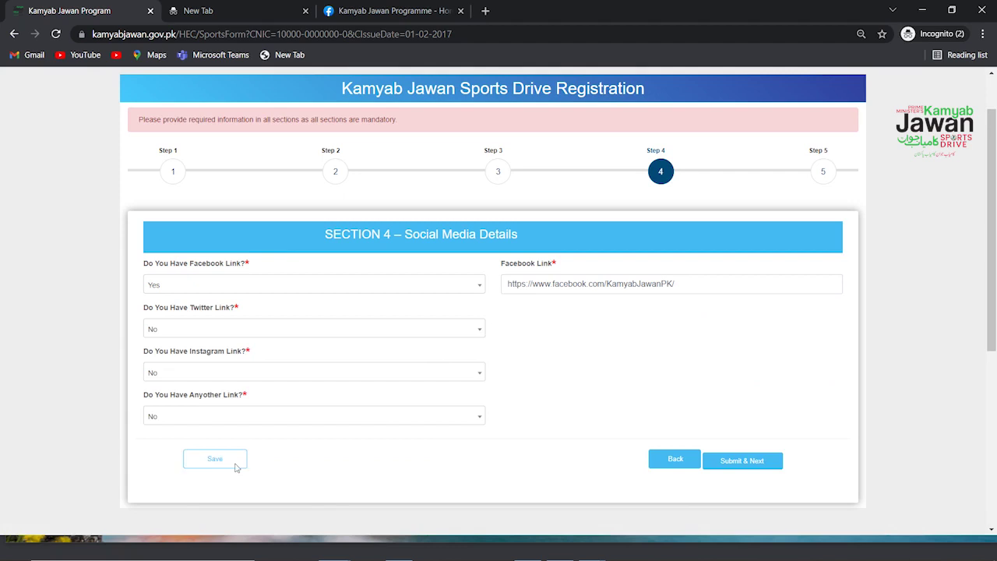
pyautogui.click(234, 464)
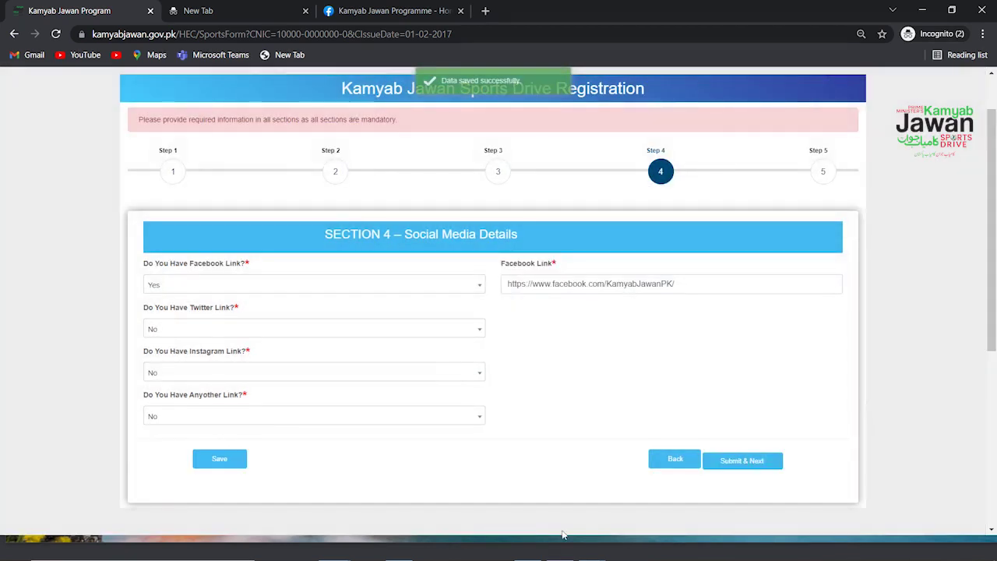
pyautogui.click(752, 461)
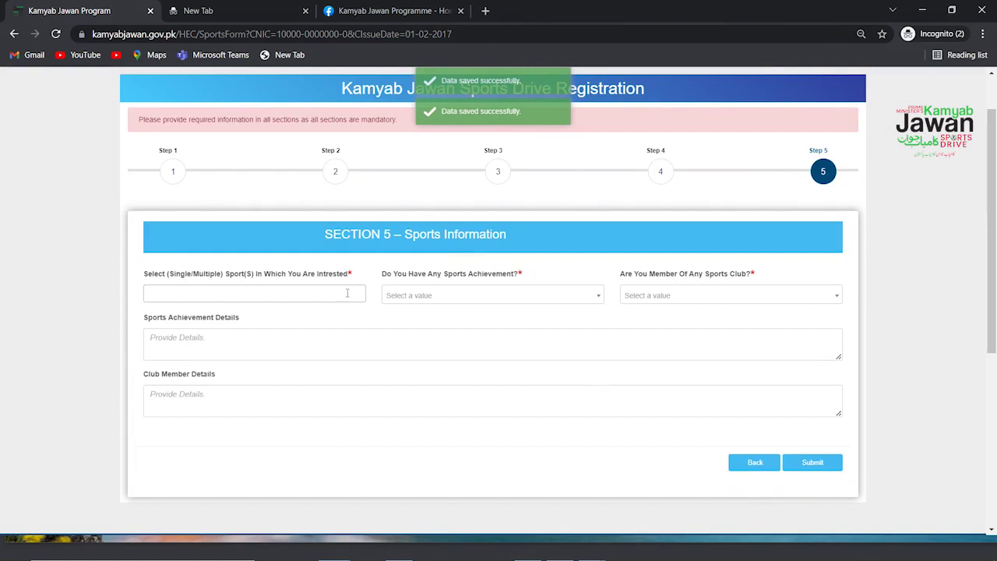
# Step: Choose Weight lifting as the sport and set sports achievement to None
pyautogui.click(348, 293)
pyautogui.click(271, 327)
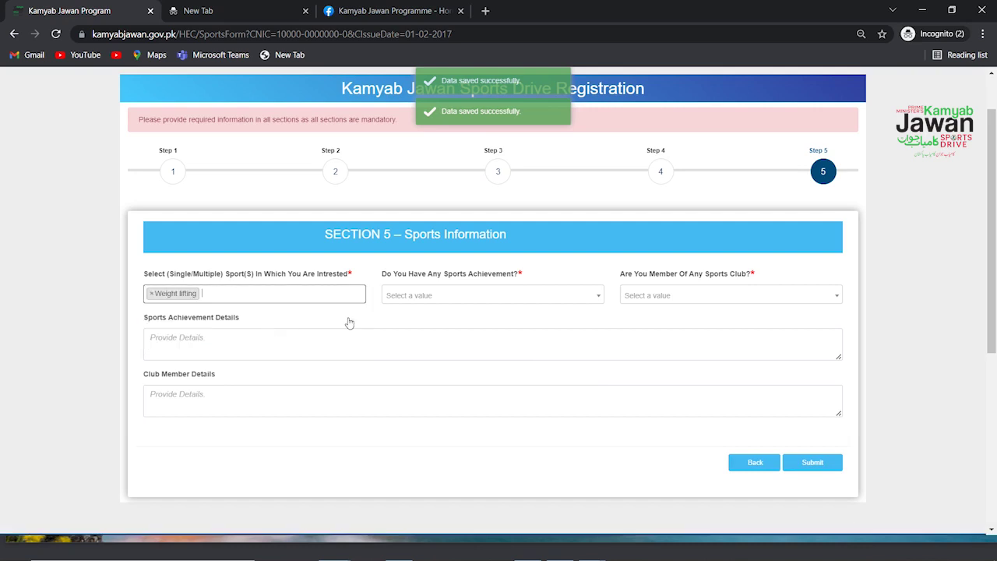
pyautogui.click(513, 296)
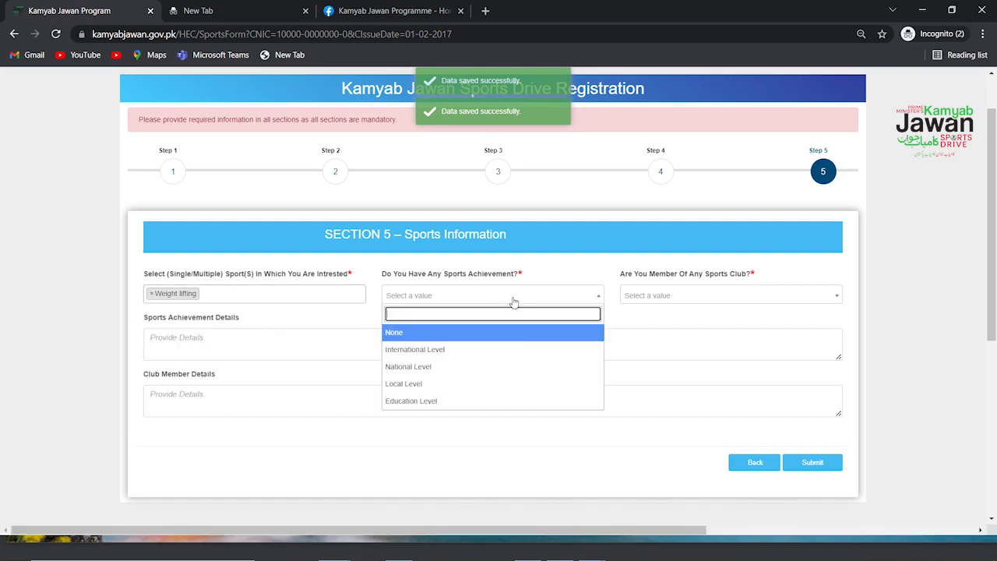
pyautogui.click(526, 351)
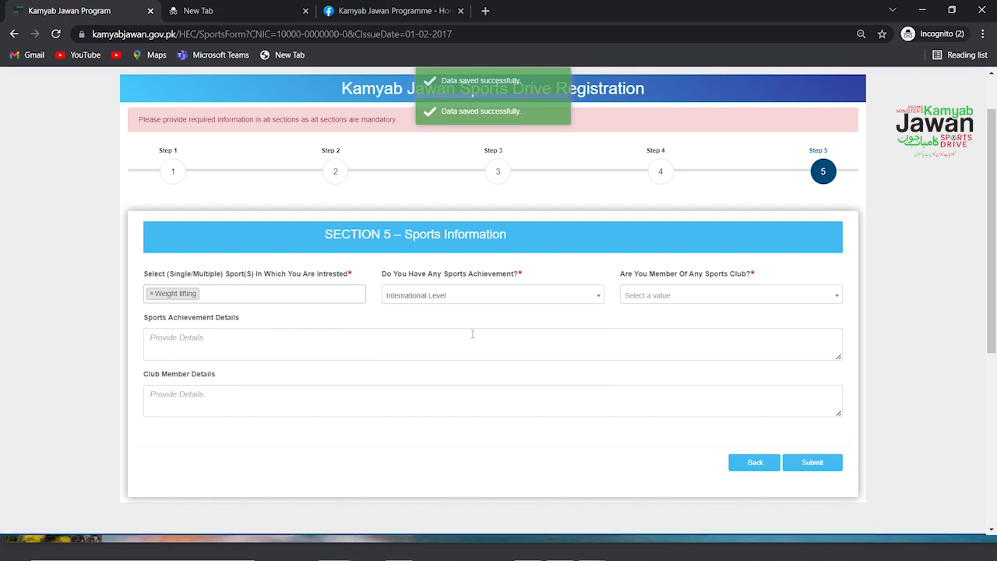
pyautogui.click(472, 334)
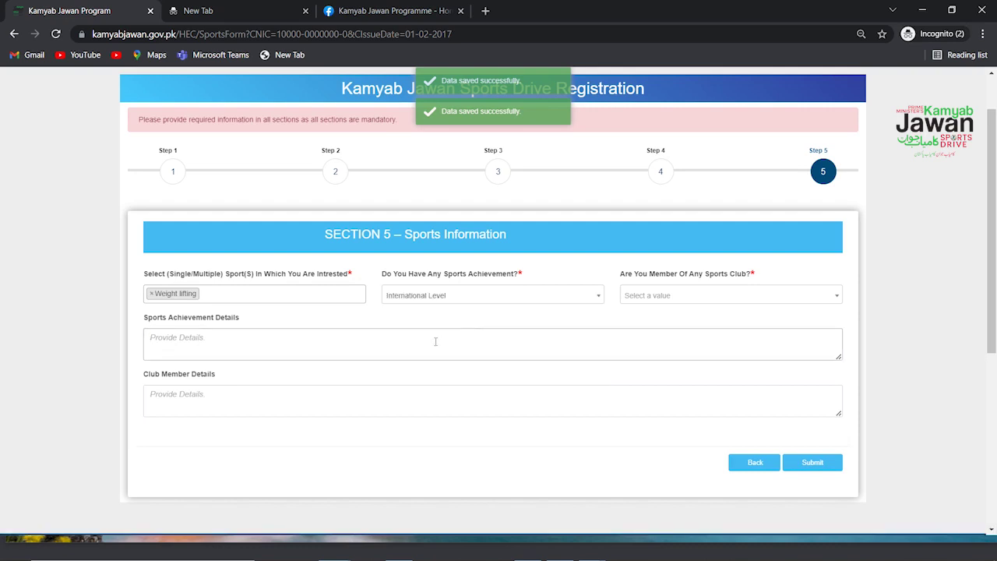
pyautogui.click(485, 302)
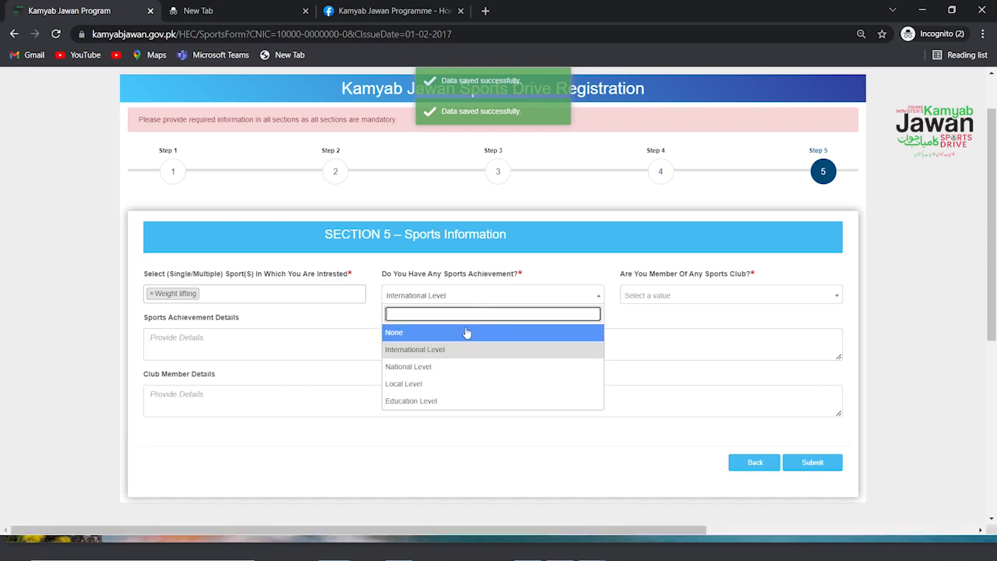
pyautogui.click(466, 332)
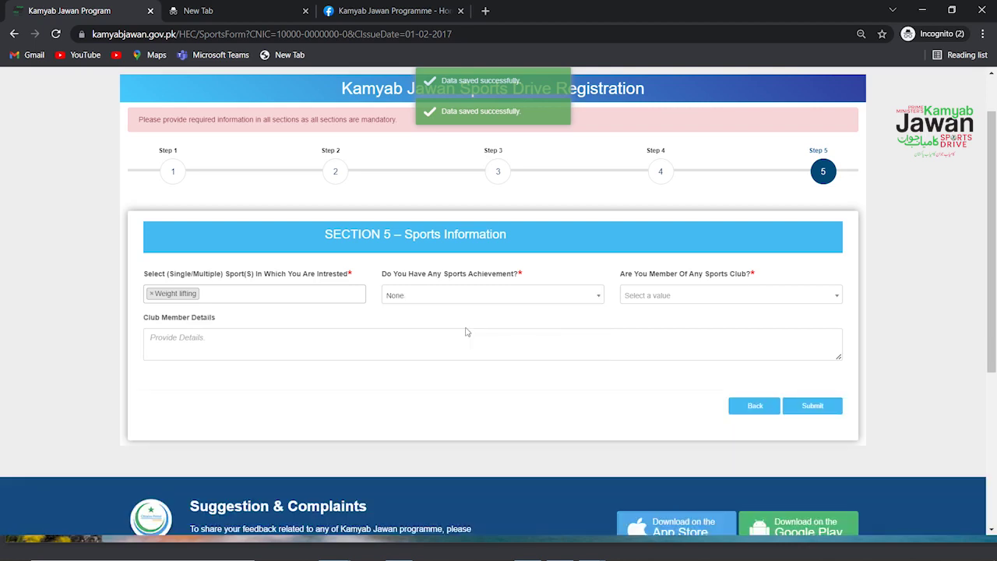
# Step: Set sports club membership to None and submit the registration form
pyautogui.click(679, 297)
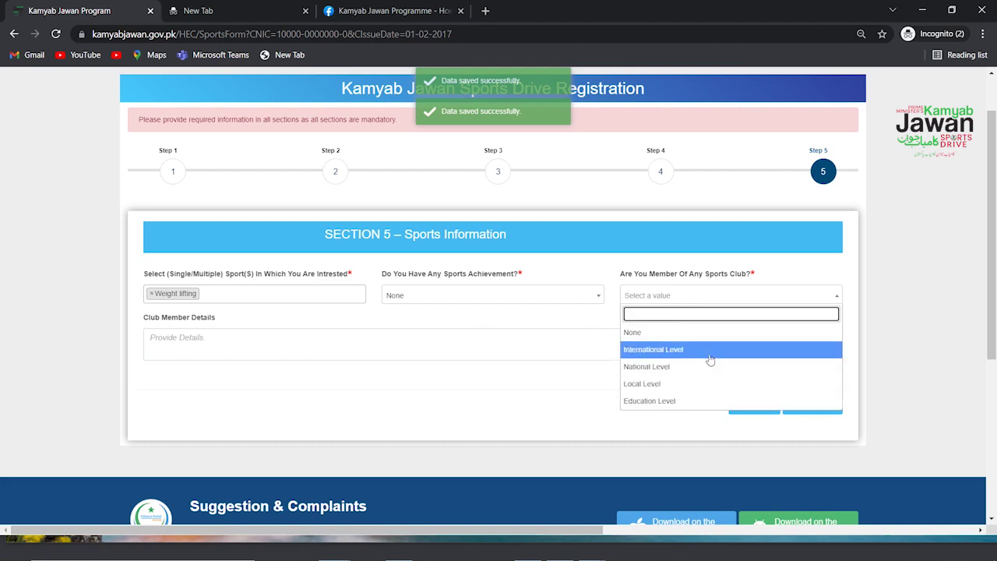
pyautogui.click(710, 352)
pyautogui.click(703, 304)
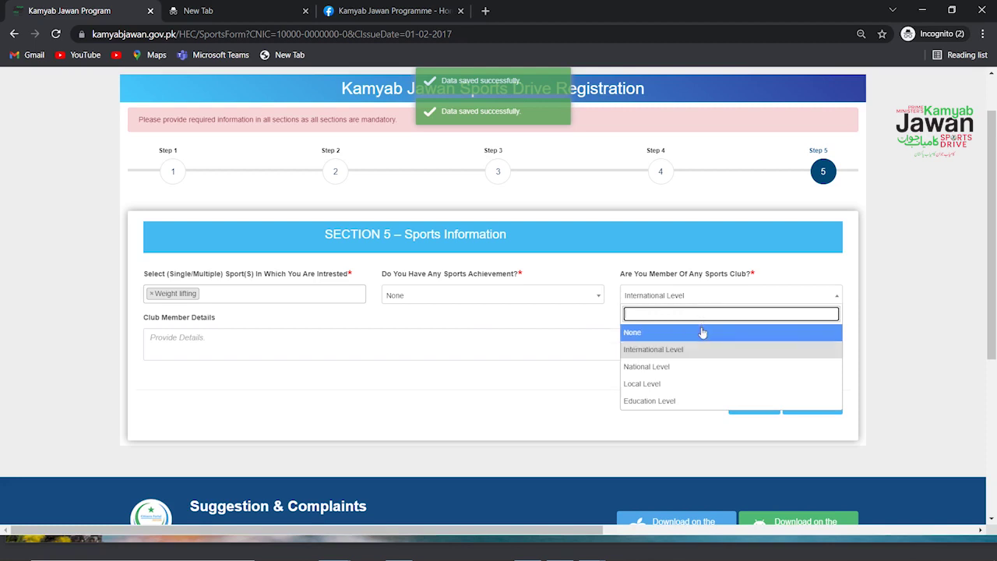
pyautogui.click(646, 338)
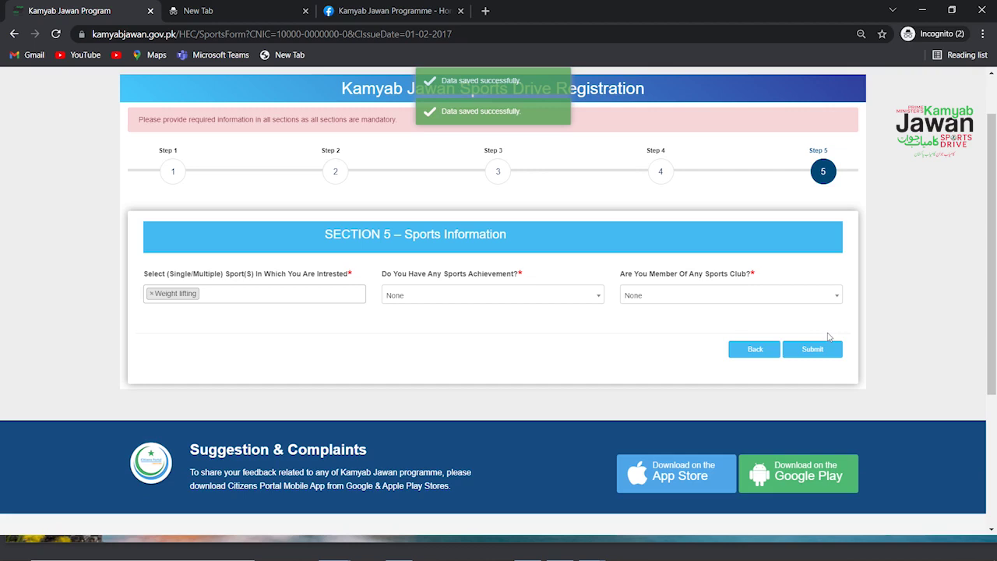
pyautogui.click(823, 348)
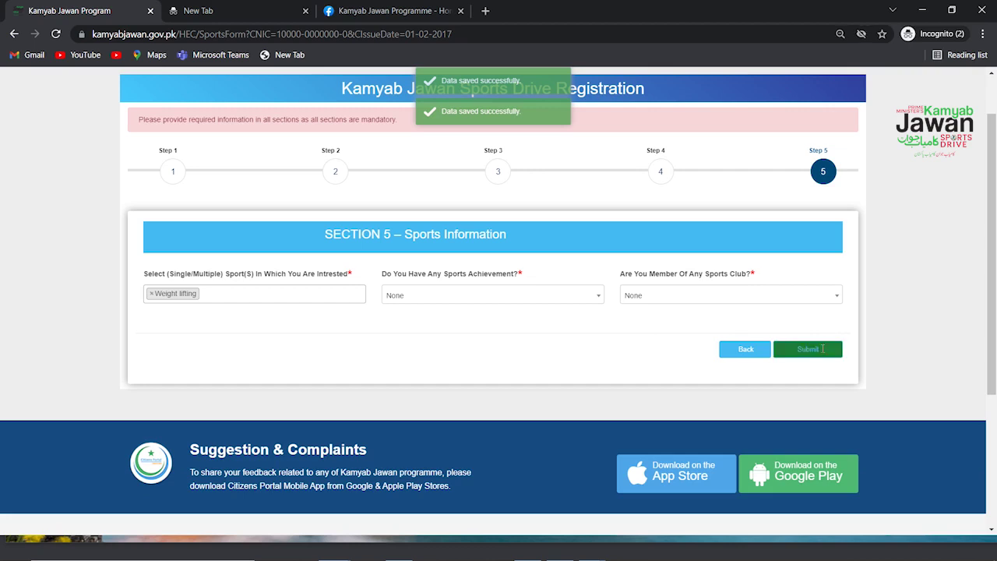